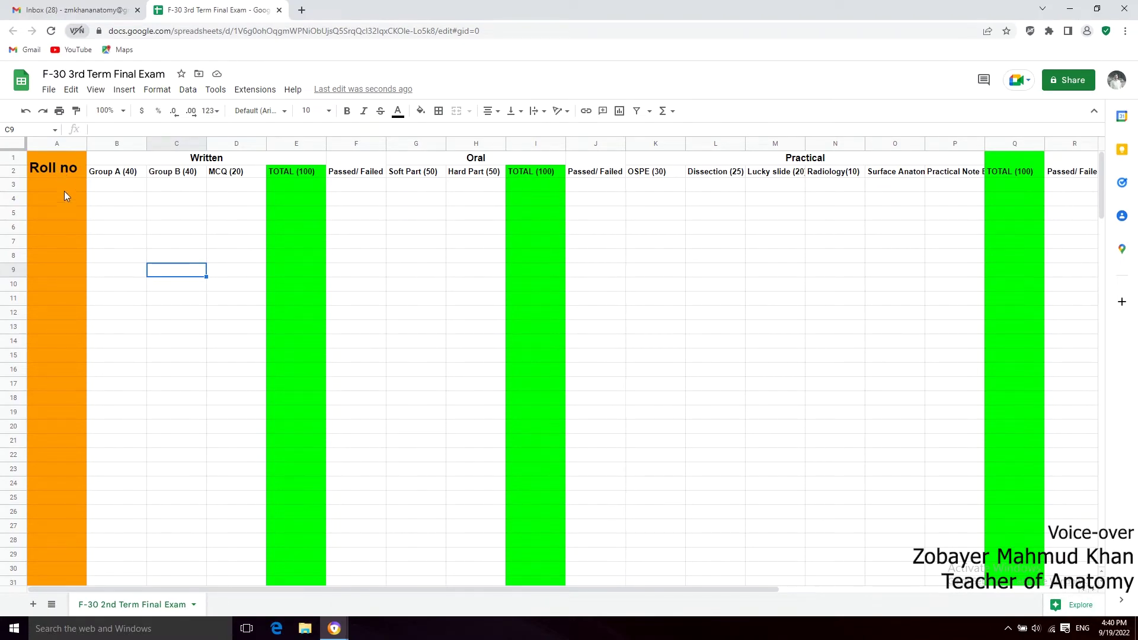
Step: Enter roll numbers 1 in A3 and 2 in A4, then select both cells
{"action": "left_click", "coordinate": [64, 188]}
{"action": "double_click", "coordinate": [64, 187]}
{"action": "type", "text": "1"}
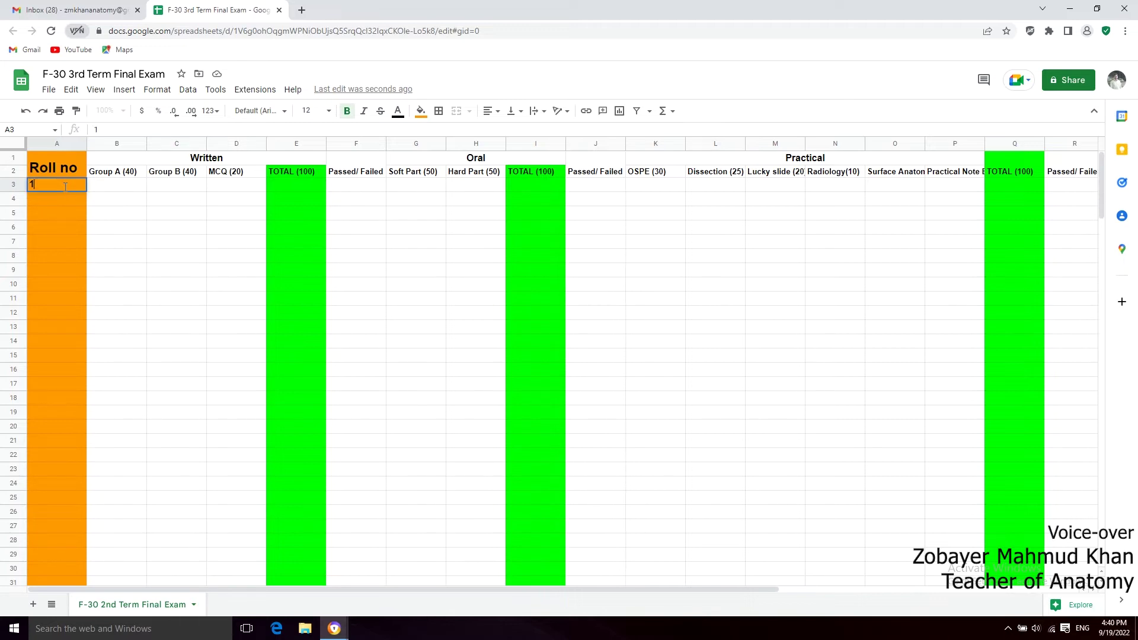
{"action": "key", "text": "Return"}
{"action": "type", "text": "2"}
{"action": "key", "text": "Return"}
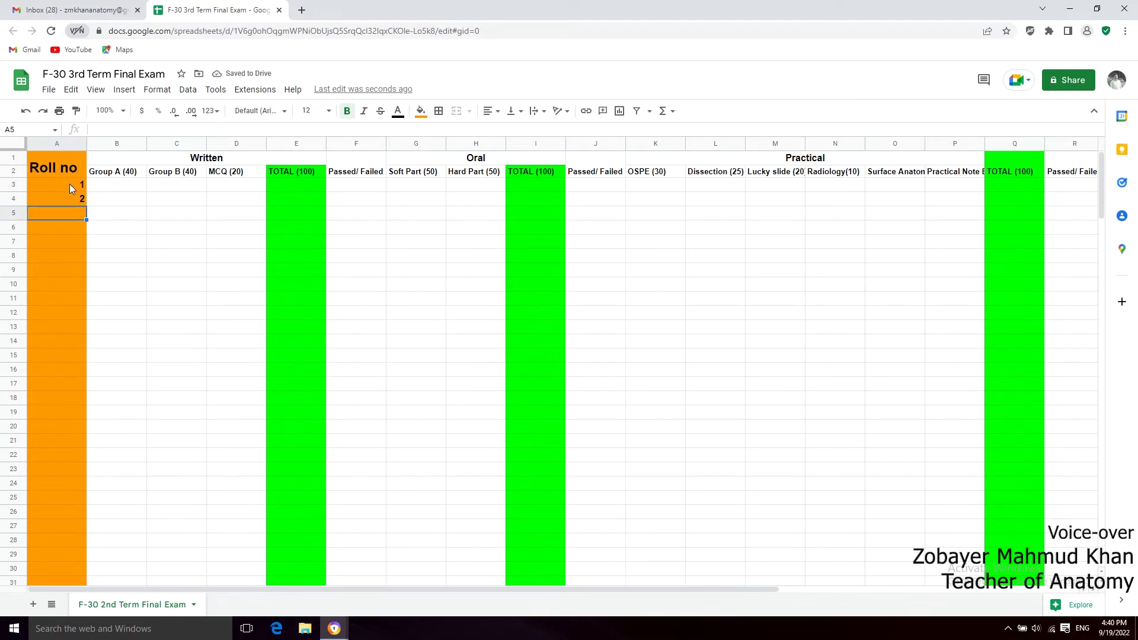
{"action": "left_click_drag", "start_coordinate": [69, 184], "coordinate": [73, 198]}
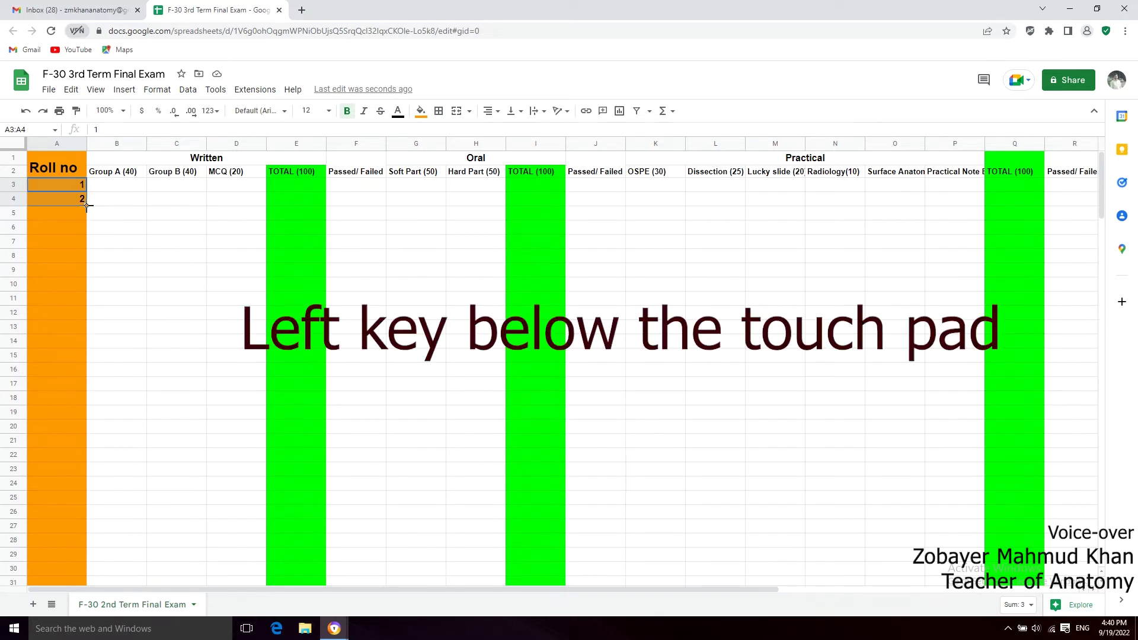
Step: Drag the A3:A4 fill handle down to row 182 so roll numbers run 1 to 180
{"action": "mouse_move", "coordinate": [87, 206]}
{"action": "left_mouse_down"}
{"action": "mouse_move", "coordinate": [76, 388]}
{"action": "mouse_move", "coordinate": [83, 625]}
{"action": "mouse_move", "coordinate": [80, 529]}
{"action": "mouse_move", "coordinate": [92, 509]}
{"action": "left_mouse_up"}
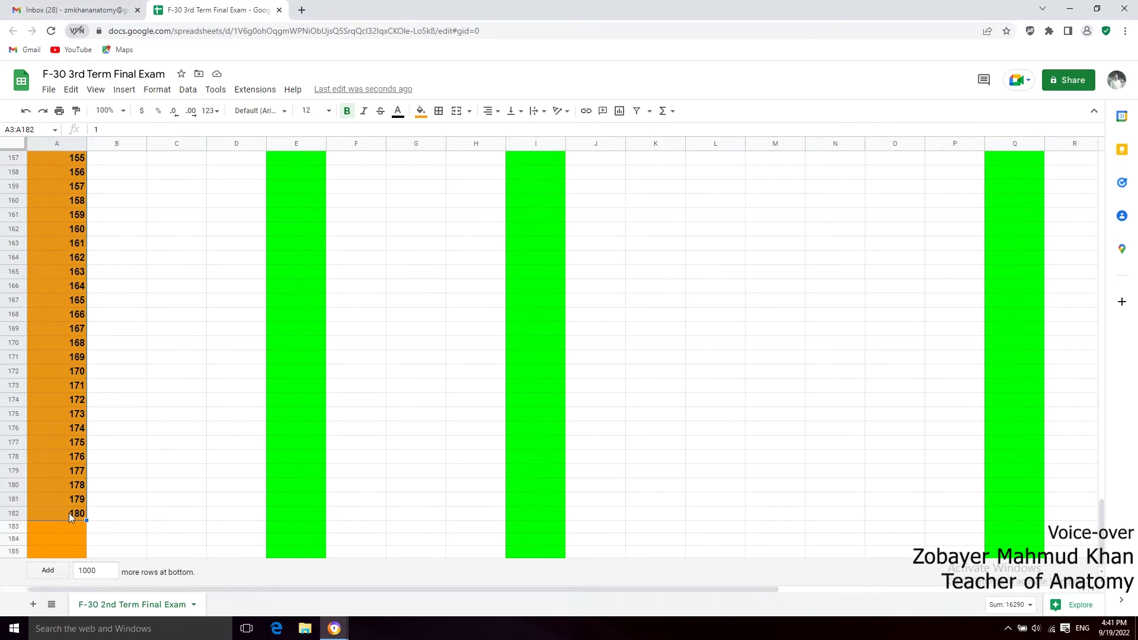
{"action": "left_click", "coordinate": [122, 518]}
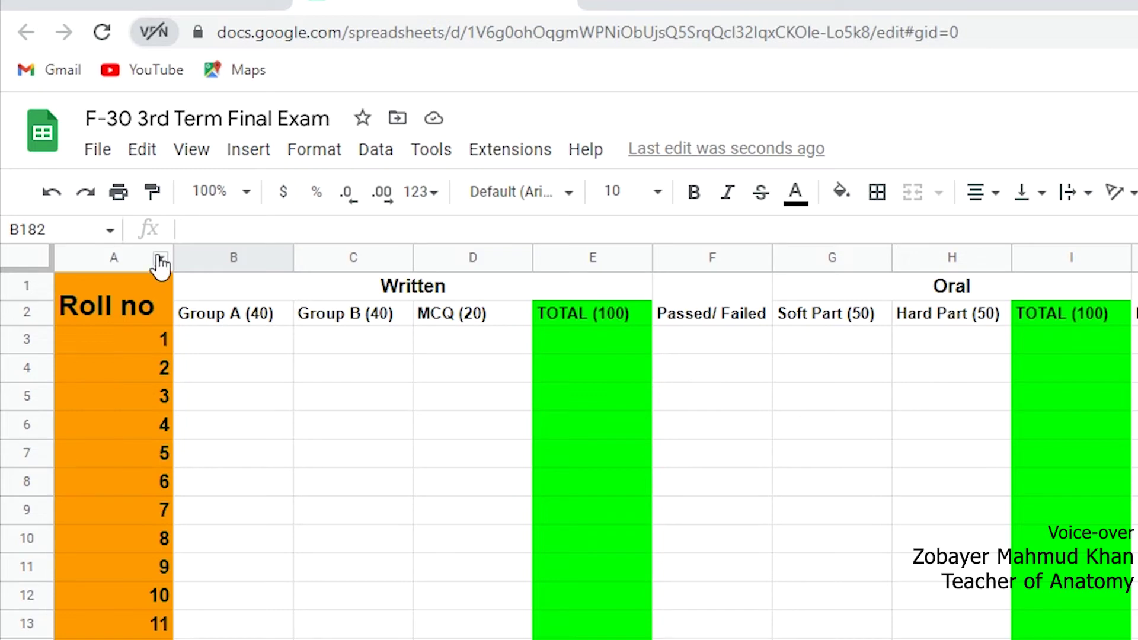
{"action": "left_click", "coordinate": [161, 259]}
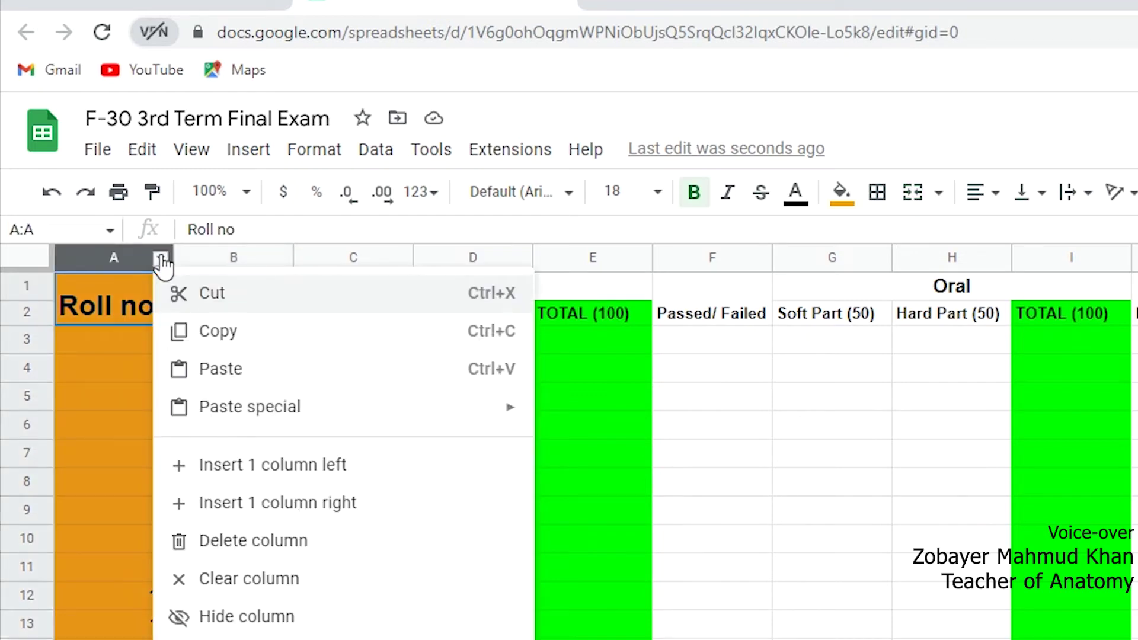
Step: Change column A's fill from orange to dark red berry, then reselect the column
{"action": "left_click", "coordinate": [841, 193]}
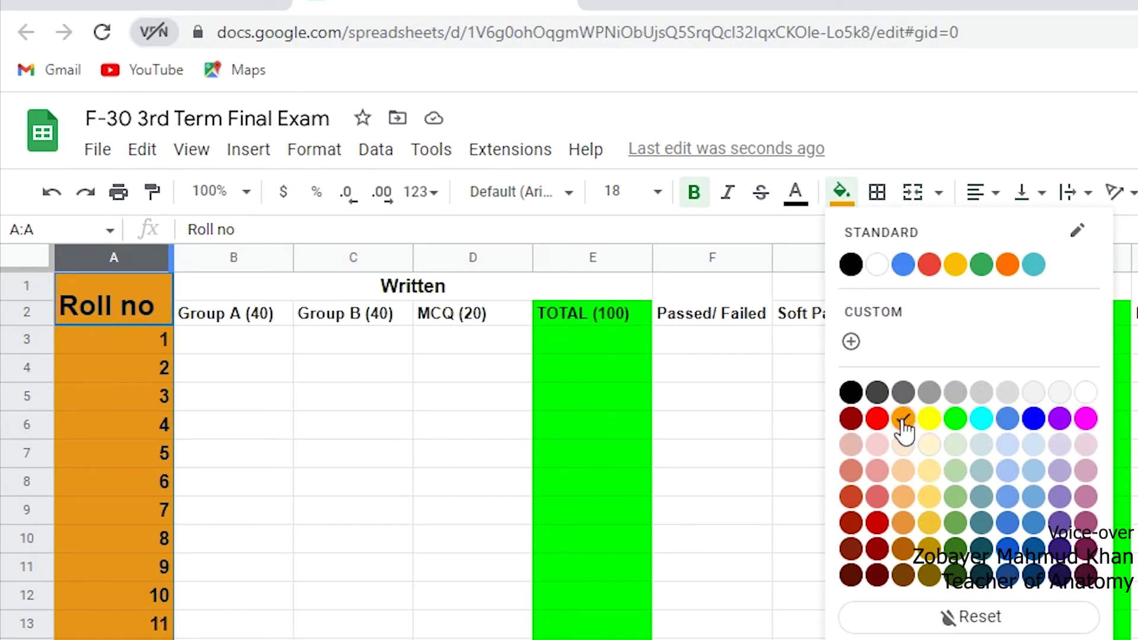
{"action": "left_click", "coordinate": [854, 420]}
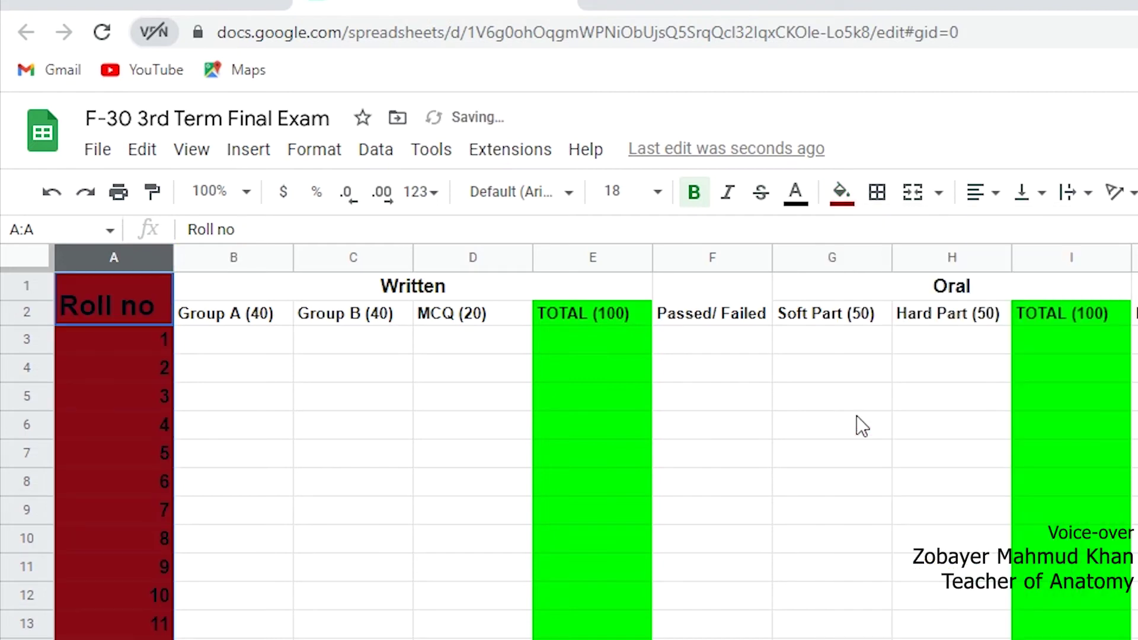
{"action": "left_click", "coordinate": [794, 453]}
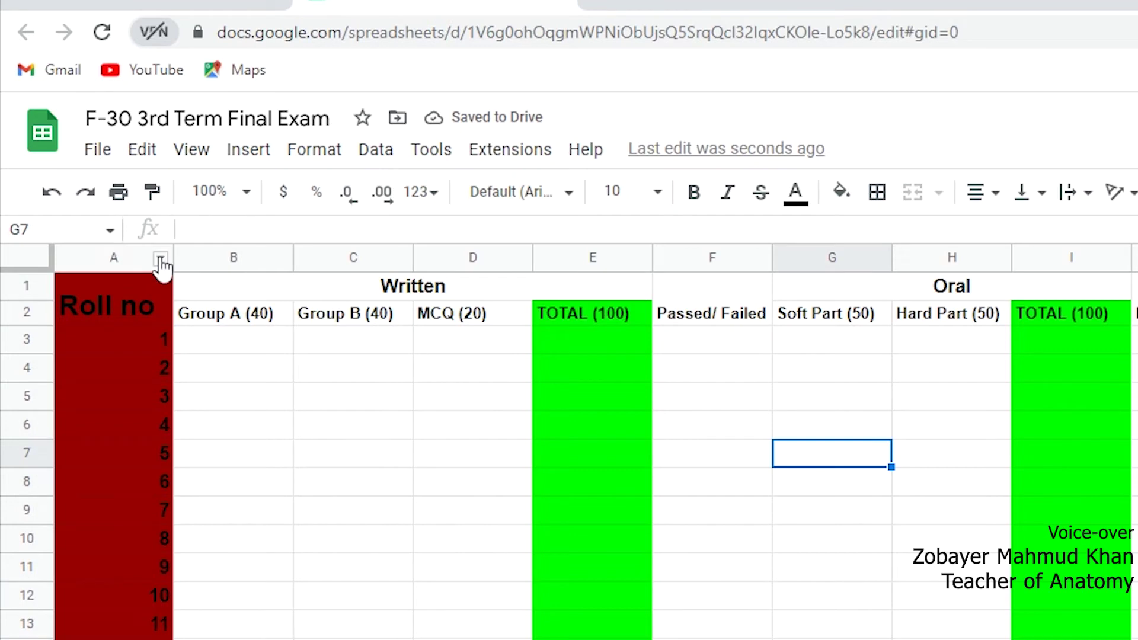
{"action": "left_click", "coordinate": [160, 259]}
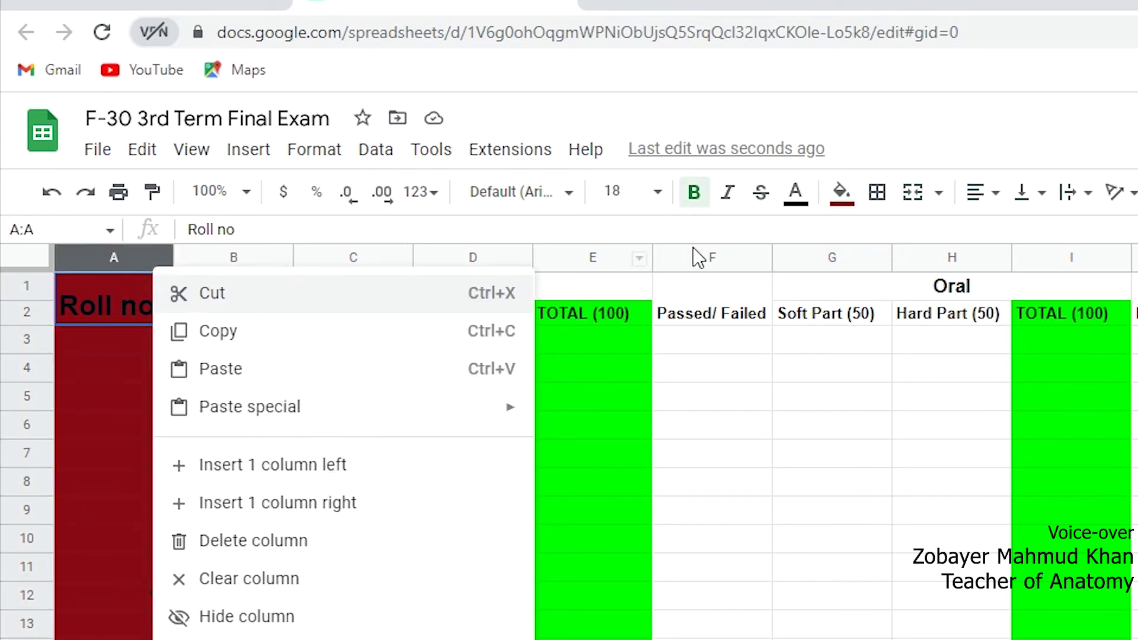
Step: Set the text colour of column A to white, then select cell E3
{"action": "left_click", "coordinate": [798, 194]}
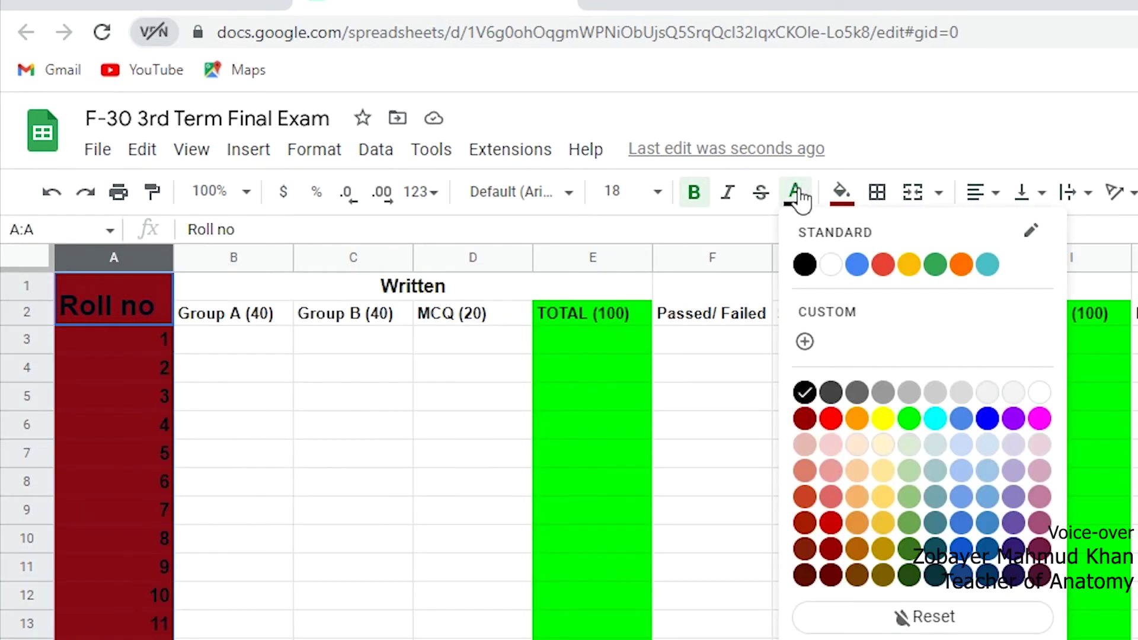
{"action": "left_click", "coordinate": [828, 265]}
{"action": "left_click", "coordinate": [730, 594]}
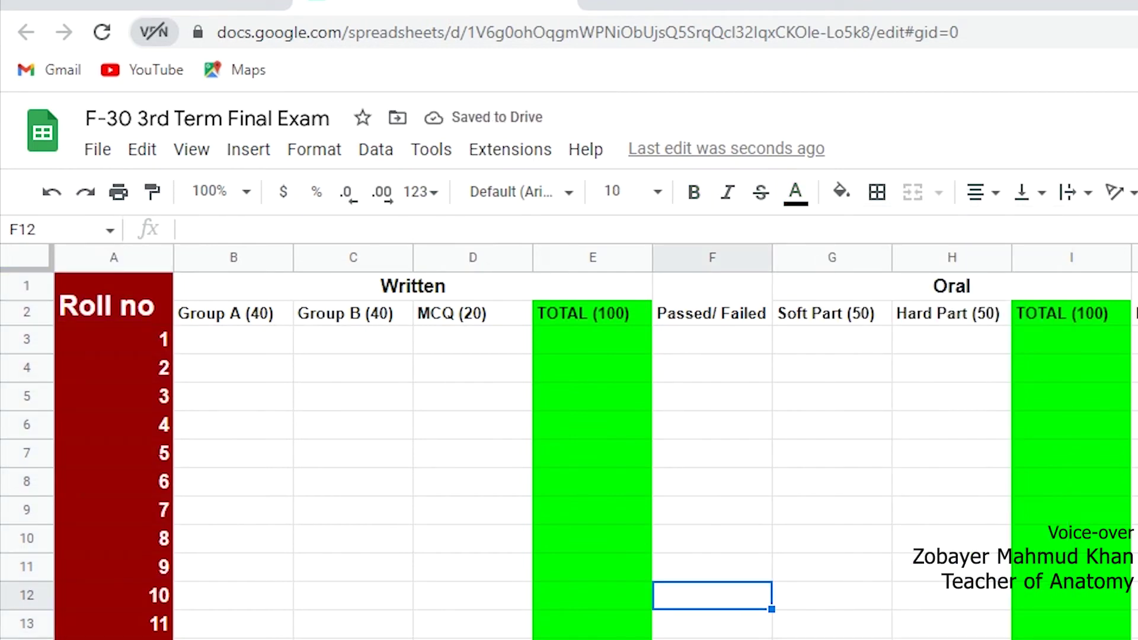
{"action": "key", "text": "Up"}
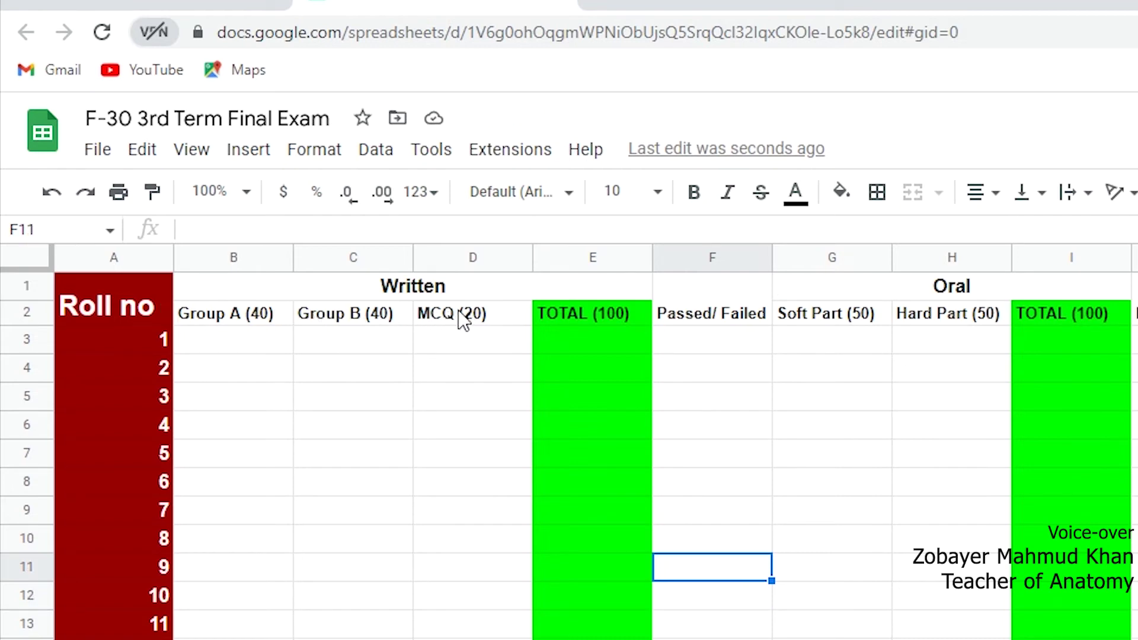
{"action": "left_click", "coordinate": [589, 355]}
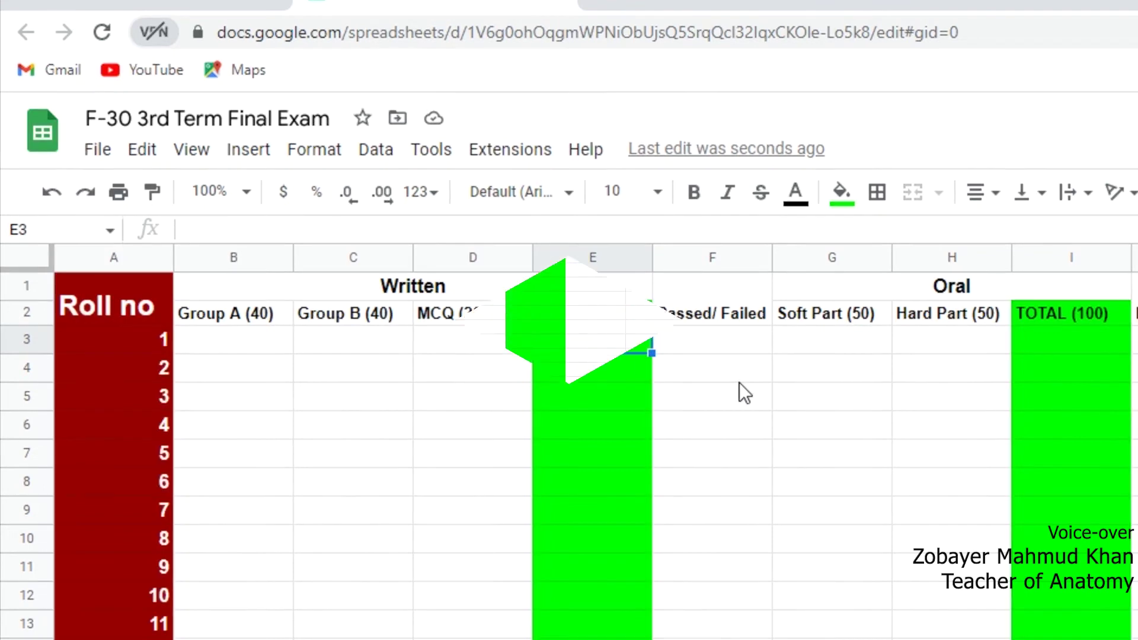
Step: Enter =SUM(B3:D3) in E3 and accept autofill to copy the totals down column E
{"action": "type", "text": "="}
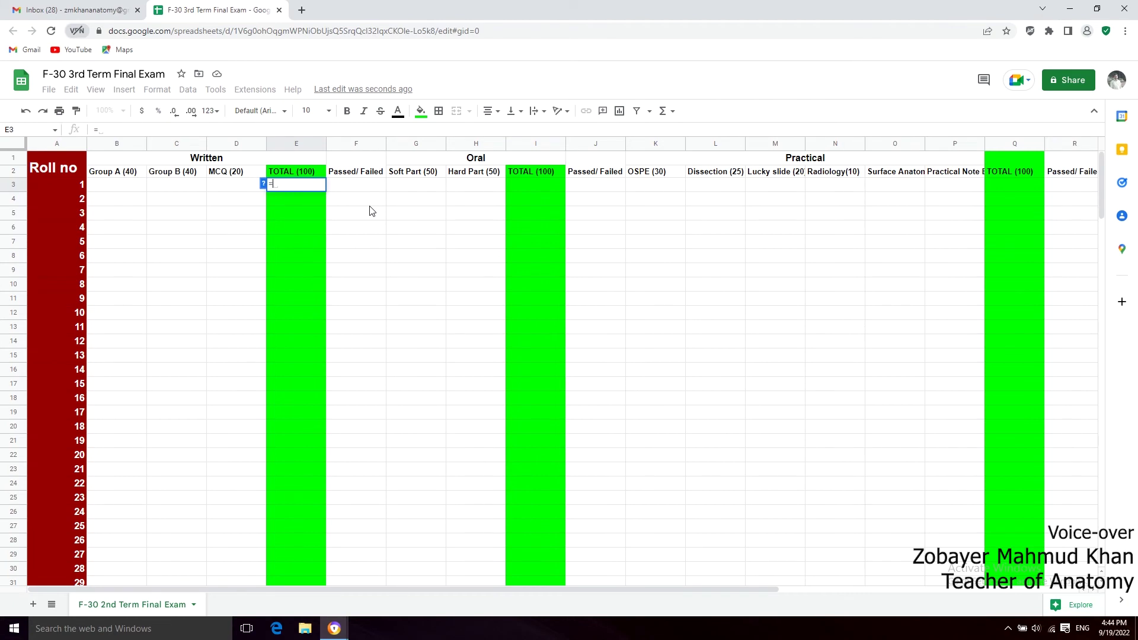
{"action": "type", "text": "SUM"}
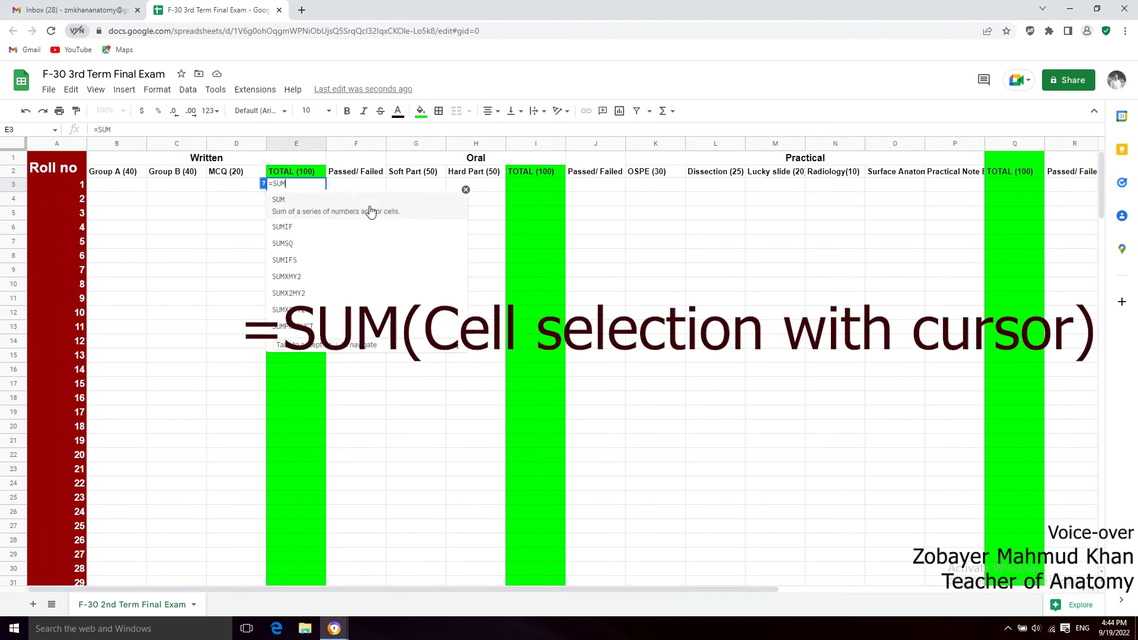
{"action": "left_click", "coordinate": [370, 212]}
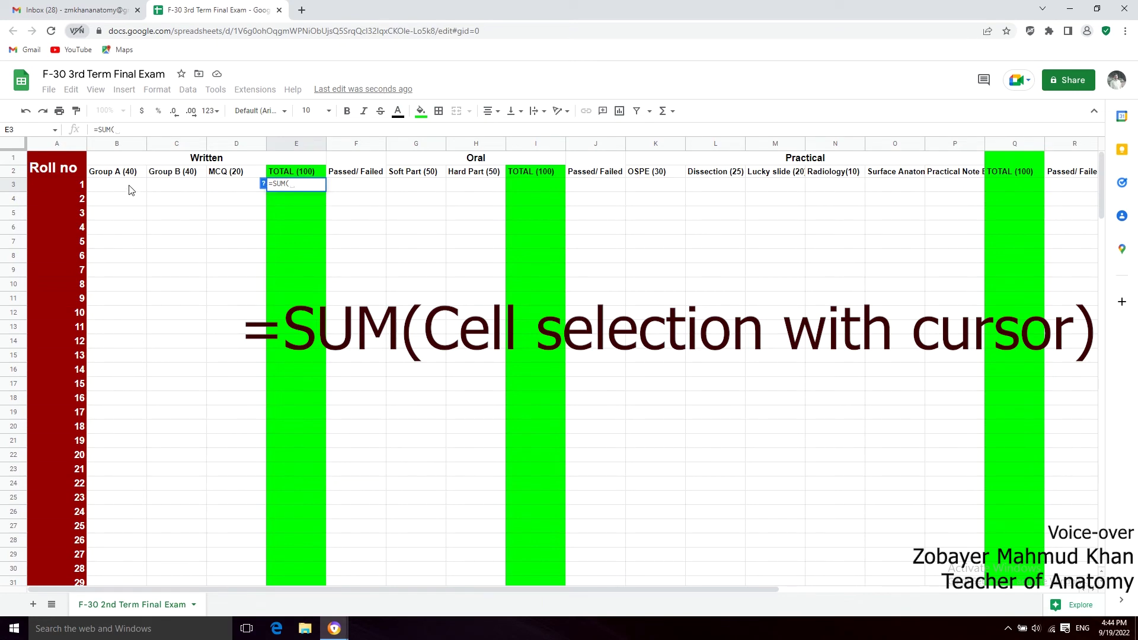
{"action": "left_click_drag", "start_coordinate": [131, 190], "coordinate": [227, 192]}
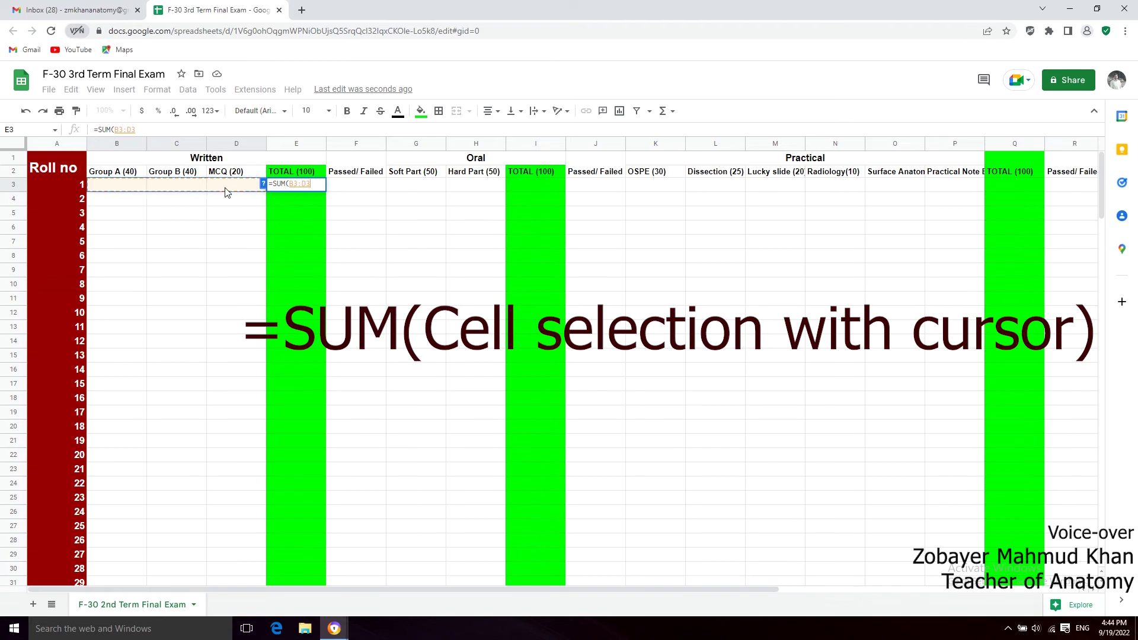
{"action": "type", "text": ")"}
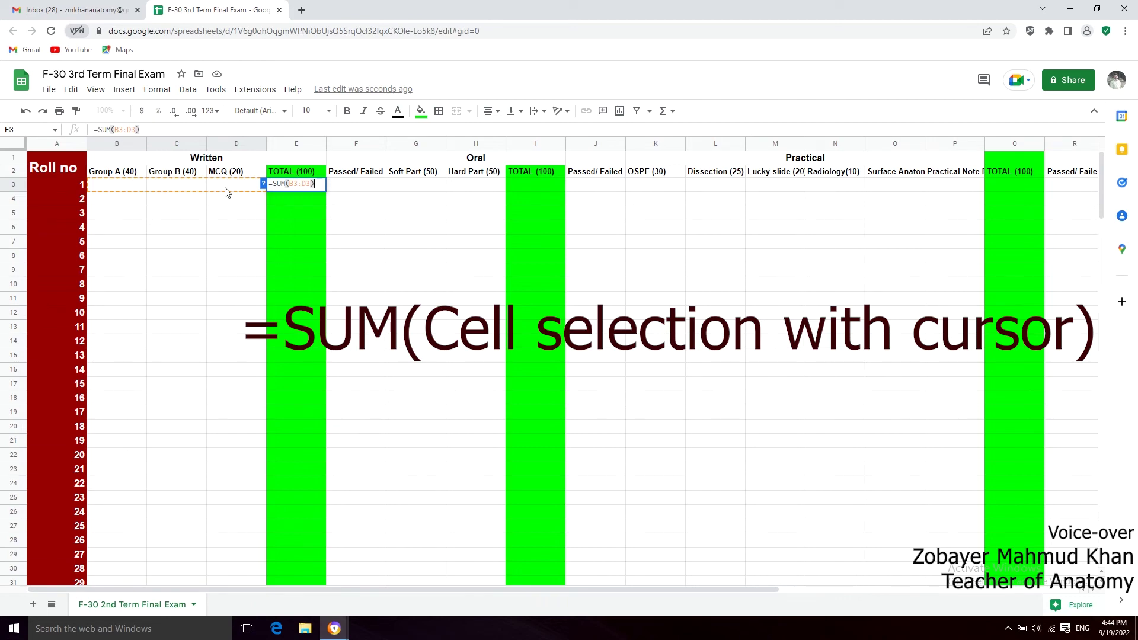
{"action": "key", "text": "Return"}
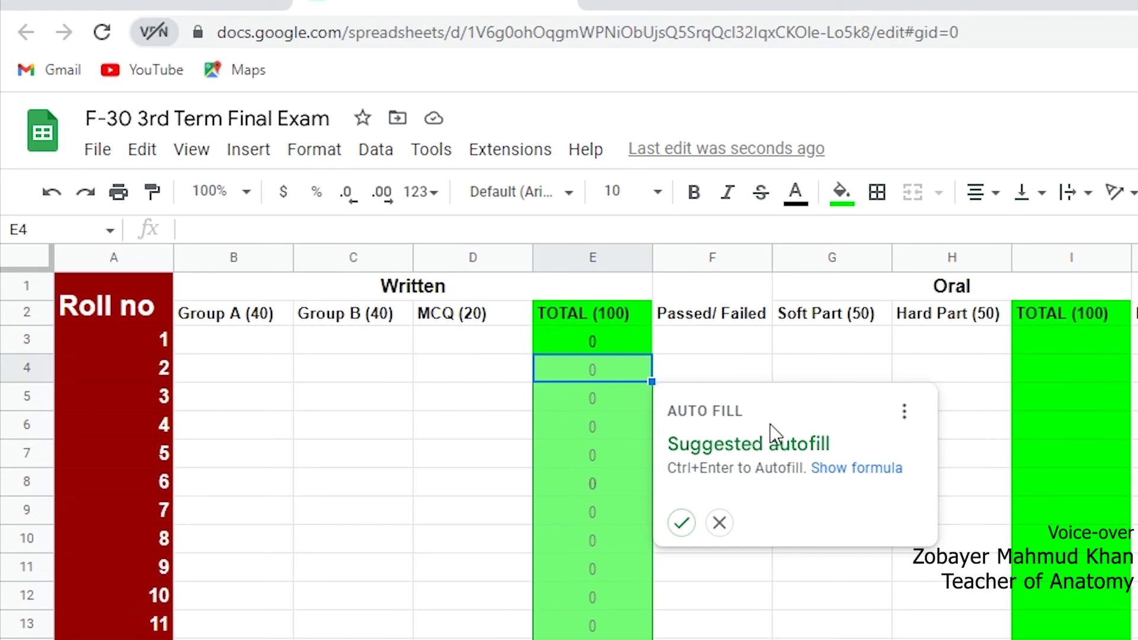
{"action": "left_click", "coordinate": [682, 523]}
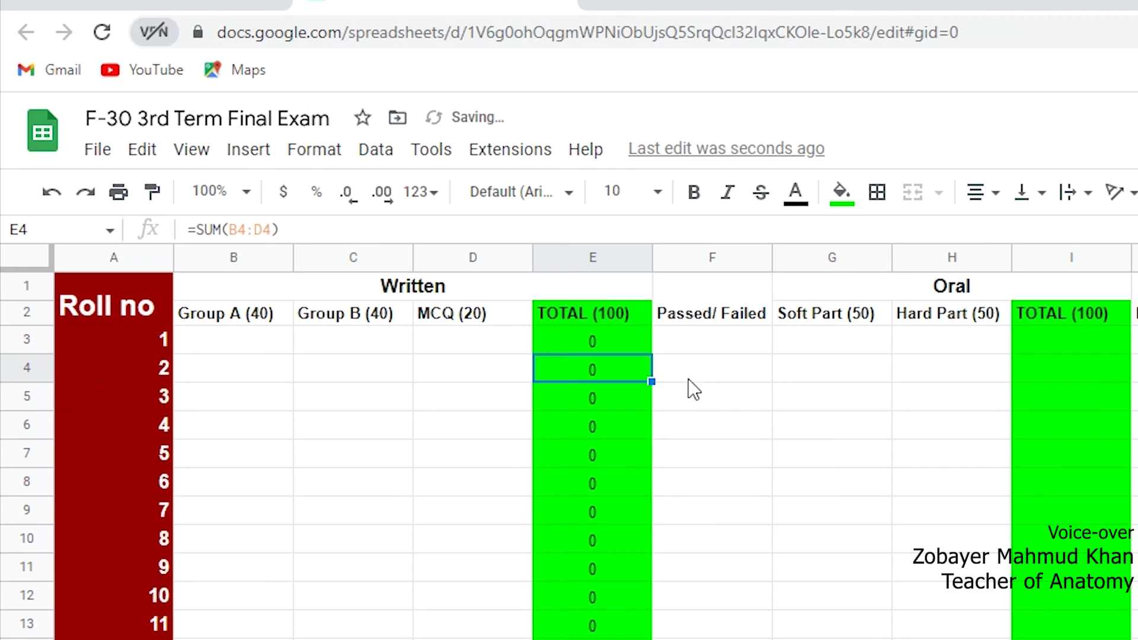
Step: Enter Group A 35 and Group B 32 for roll 1, then erase the MCQ entry in D3
{"action": "left_click", "coordinate": [284, 347]}
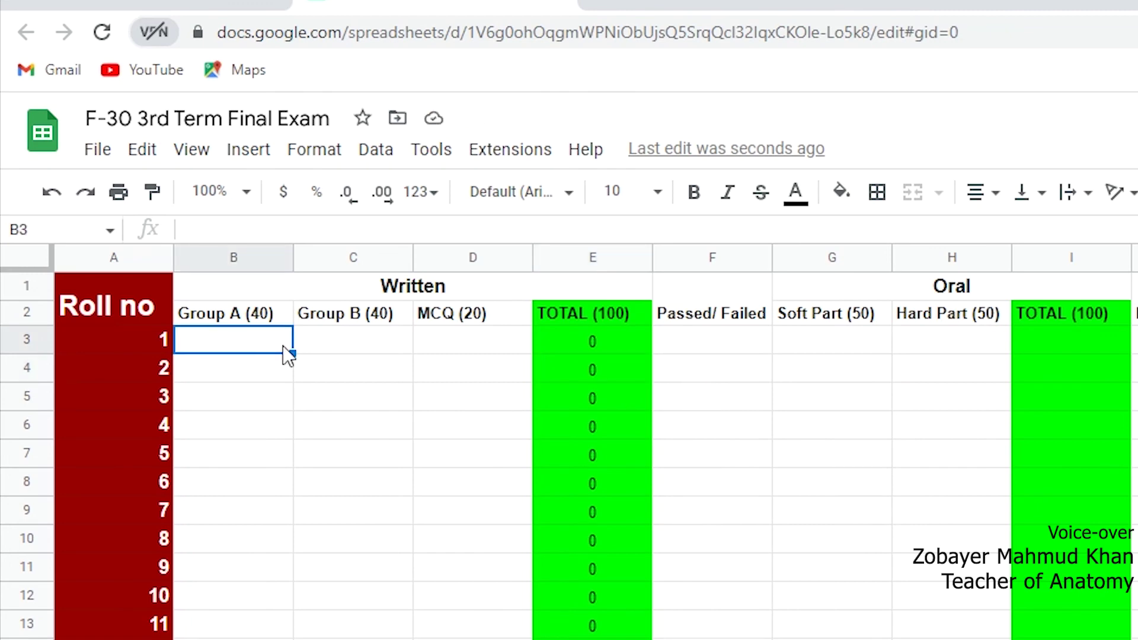
{"action": "type", "text": "35"}
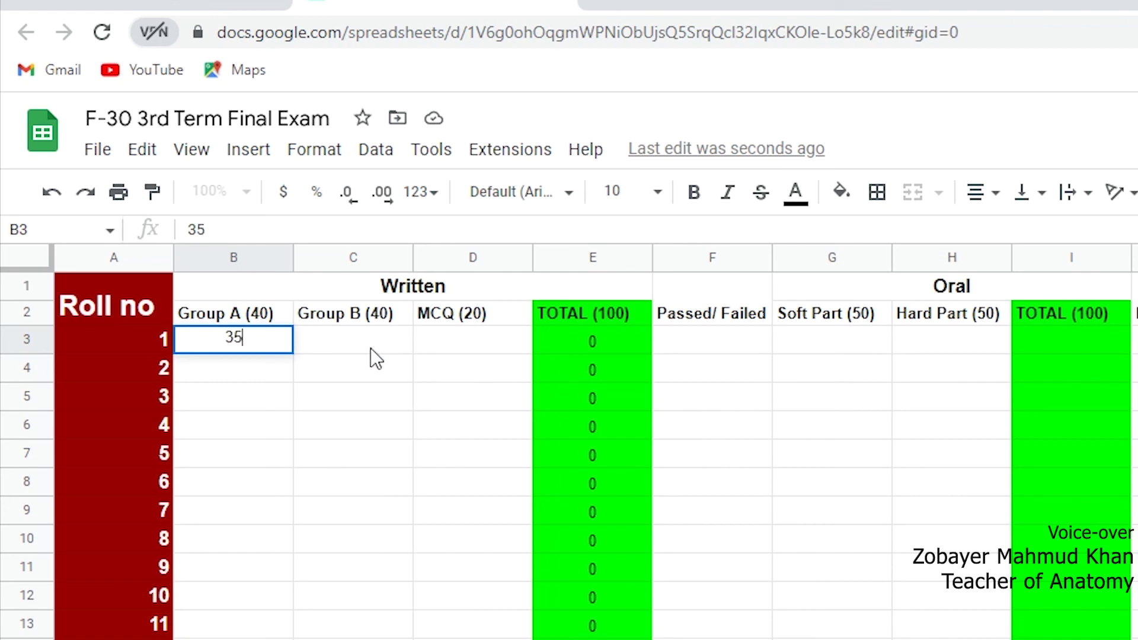
{"action": "left_click", "coordinate": [371, 348]}
{"action": "type", "text": "32"}
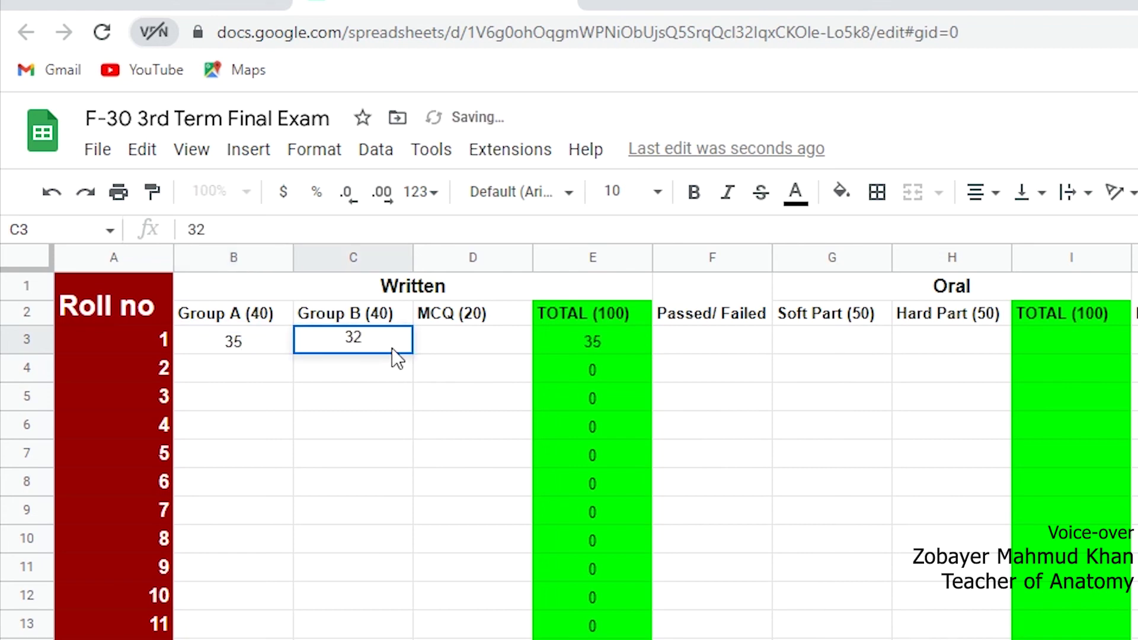
{"action": "left_click", "coordinate": [477, 354]}
{"action": "type", "text": "15"}
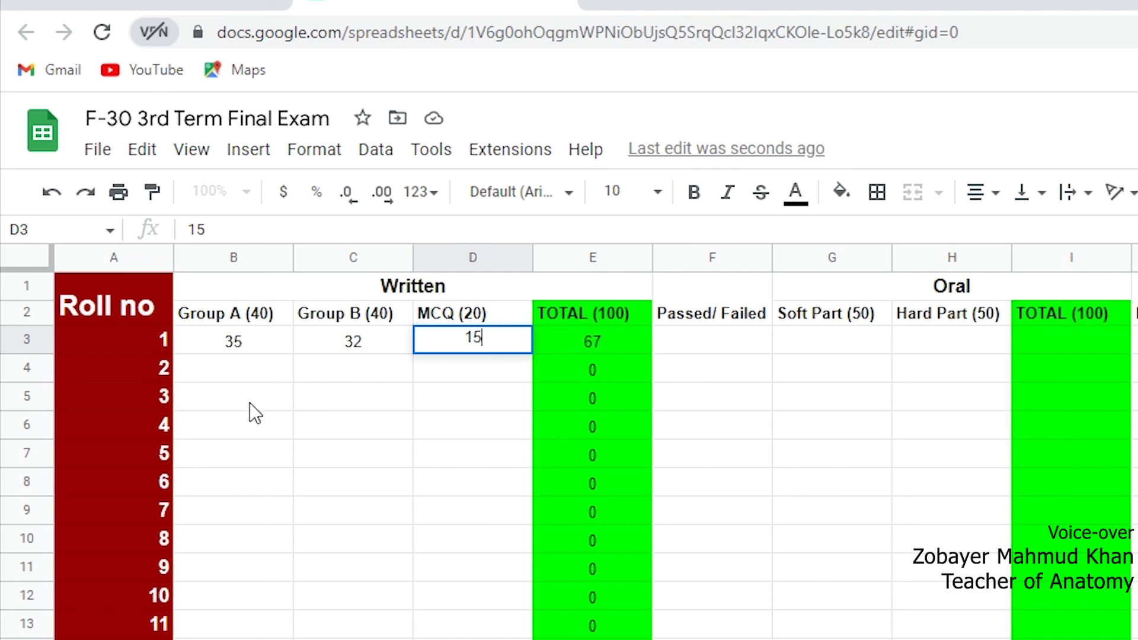
{"action": "key", "text": "BackSpace"}
{"action": "key", "text": "BackSpace"}
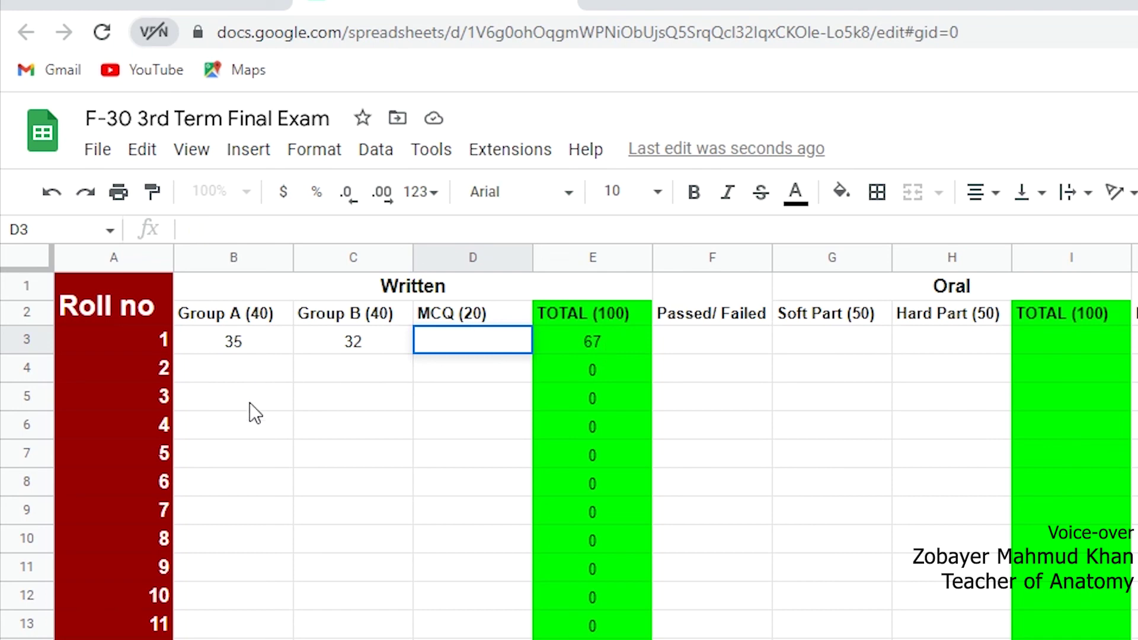